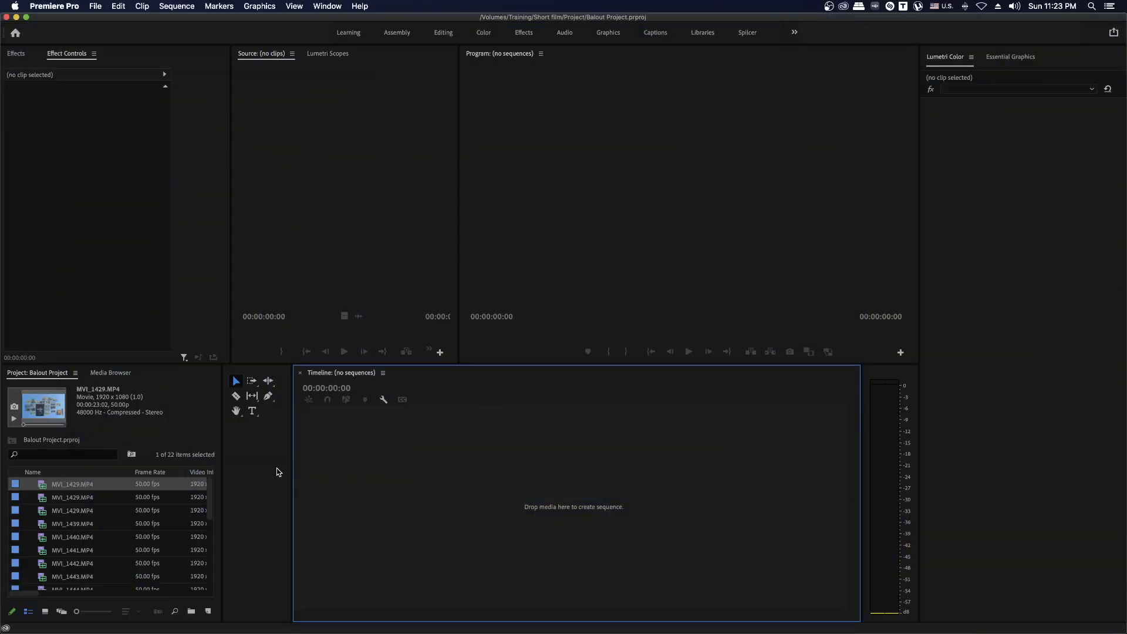
# - Create a new sequence named Test with the ARRI 1080p 23.976 preset
pyautogui.click(209, 611)
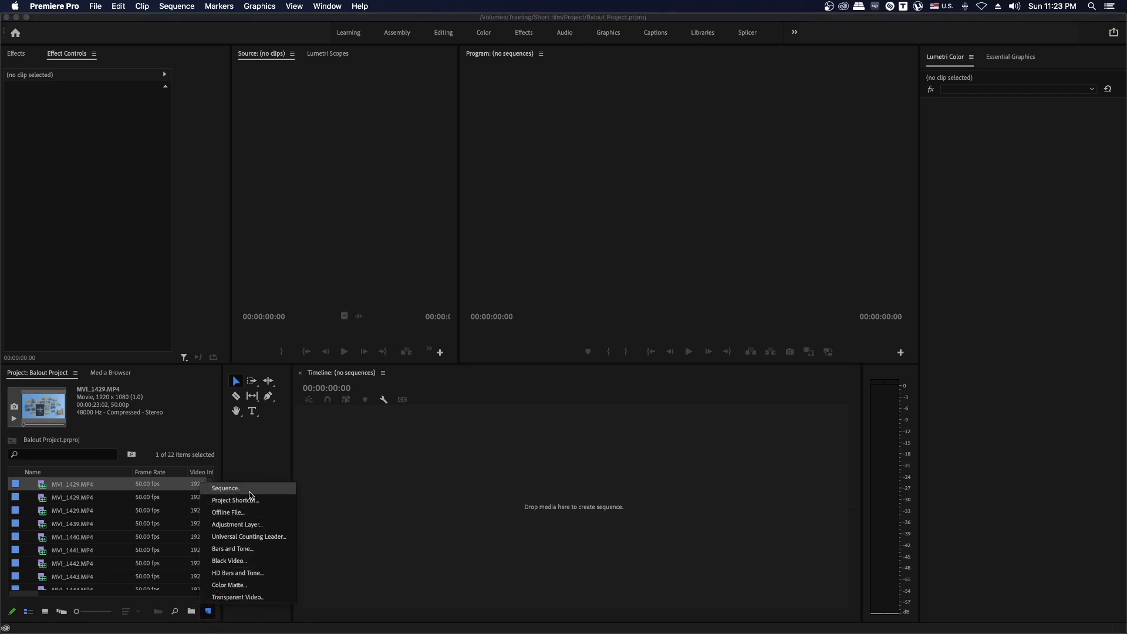
pyautogui.click(71, 218)
pyautogui.click(96, 7)
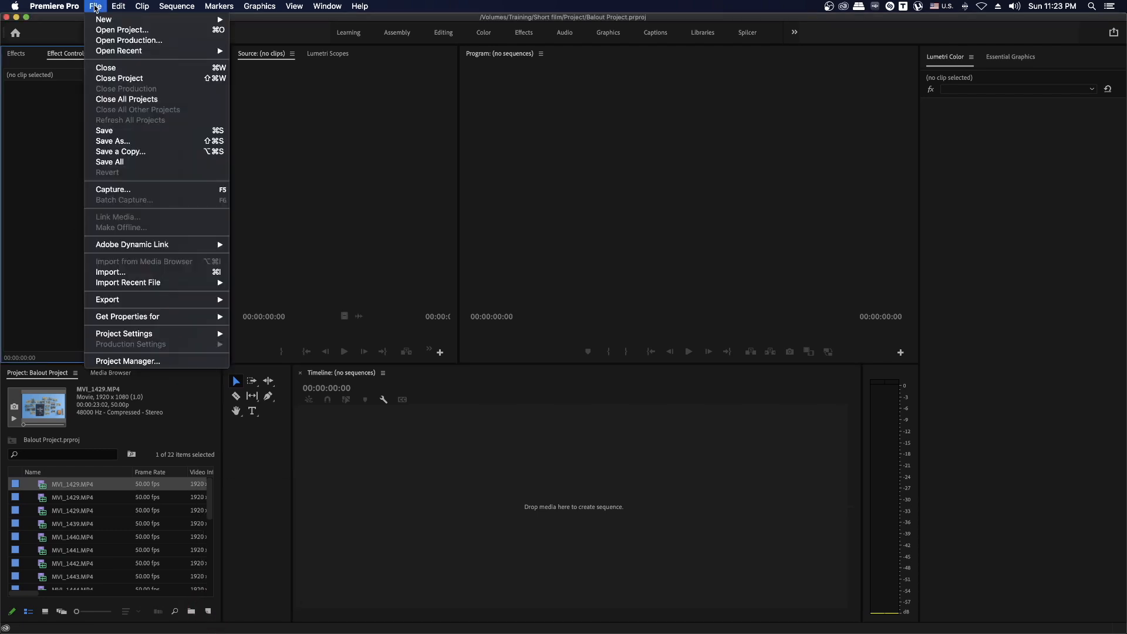
pyautogui.moveTo(105, 19)
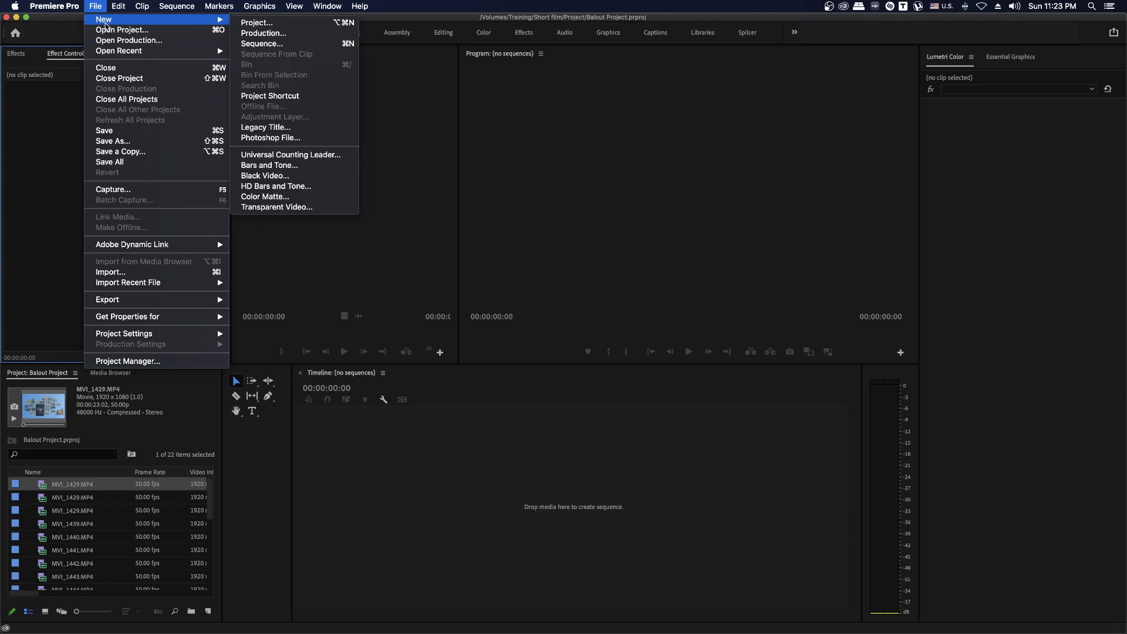
pyautogui.click(262, 44)
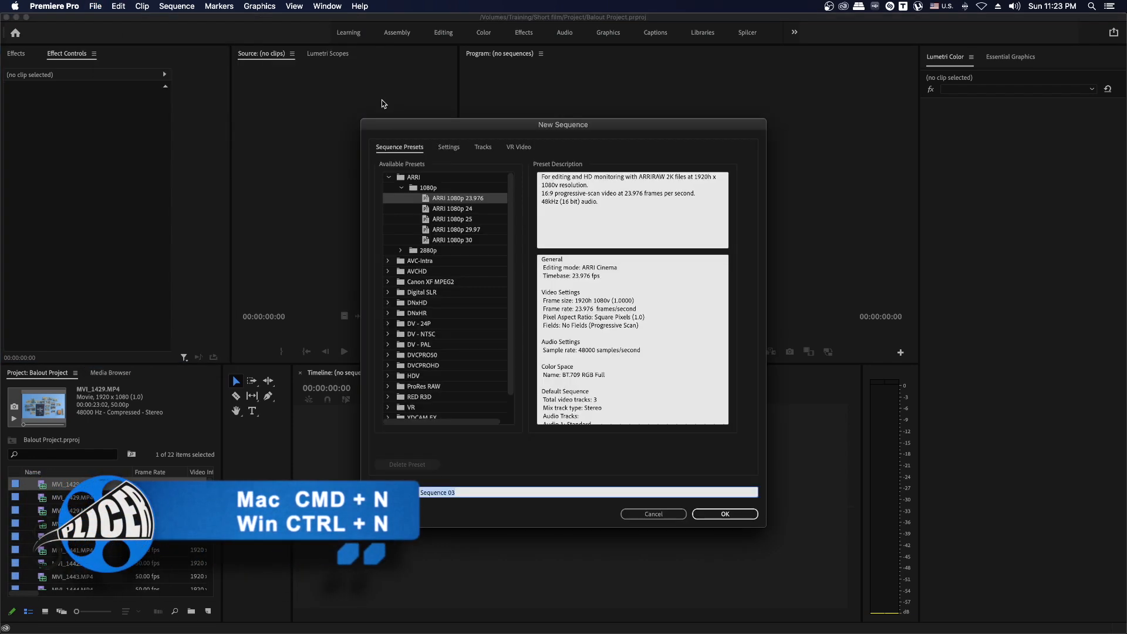
pyautogui.write('T')
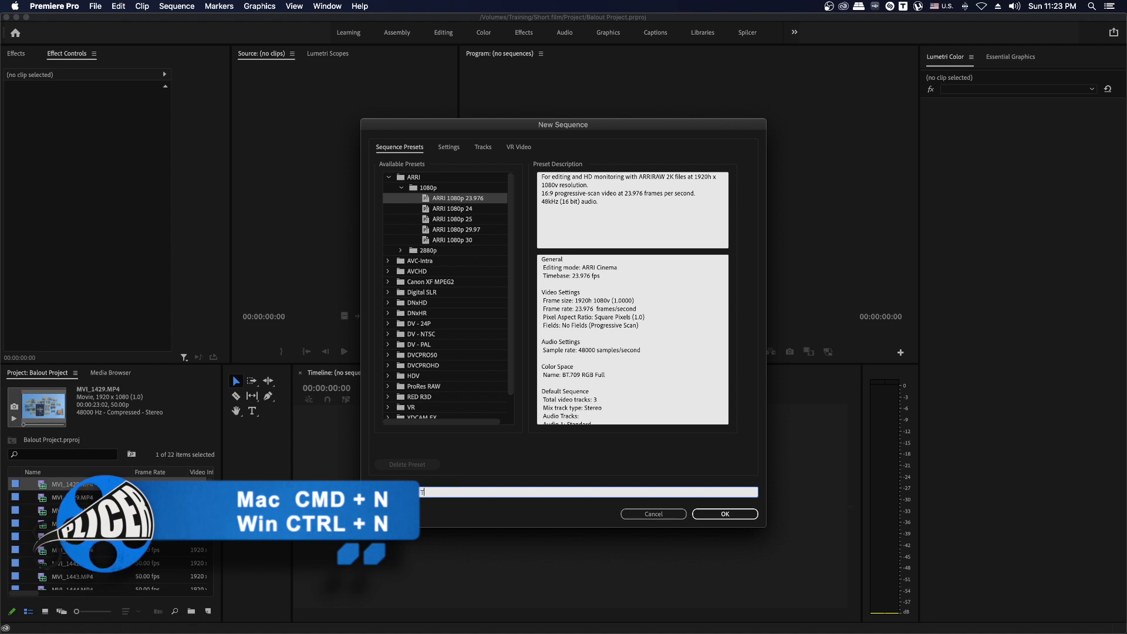
pyautogui.write('est')
pyautogui.click(725, 513)
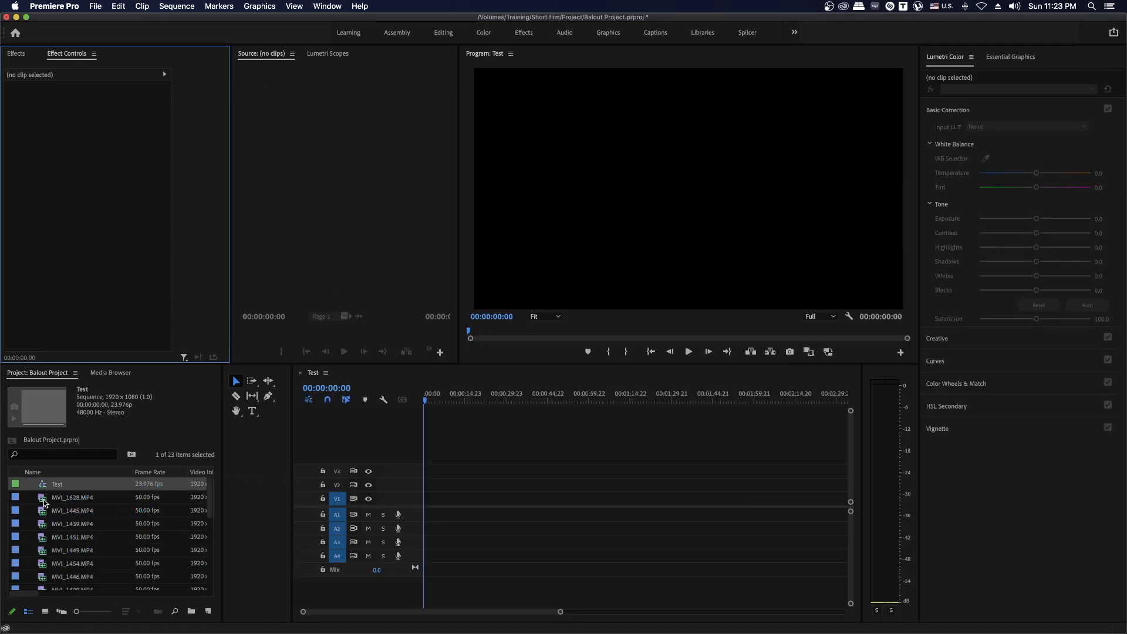
# - Place MVI_1628.MP4 on the V1 and A1 tracks of the Test sequence and change the sequence settings to match the clip
pyautogui.moveTo(44, 503); pyautogui.dragTo(456, 503)
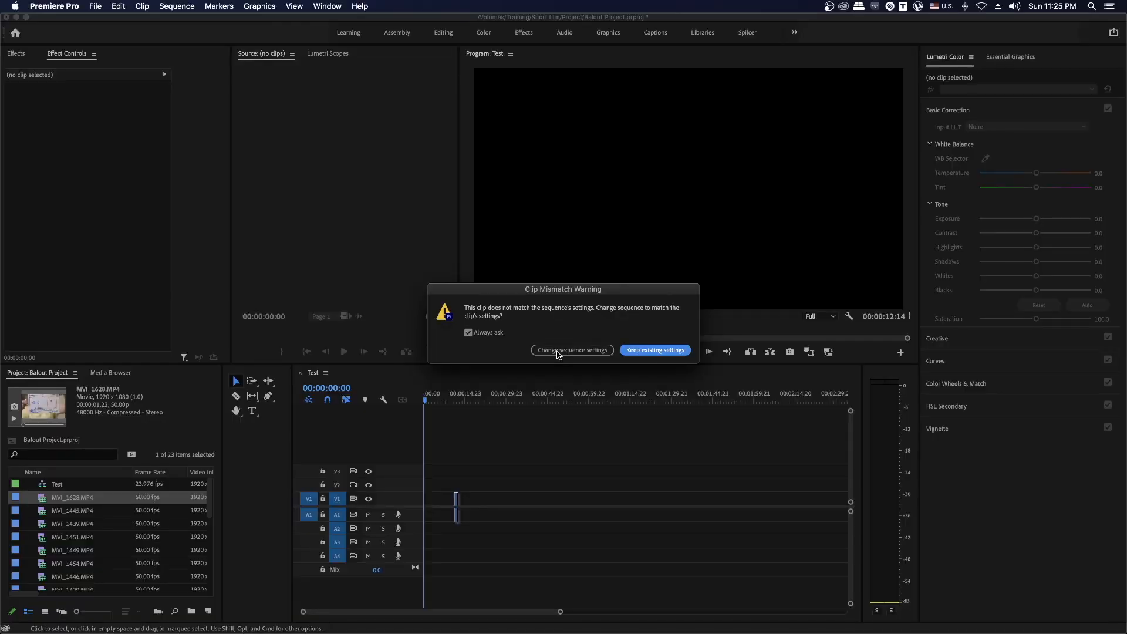
pyautogui.click(557, 350)
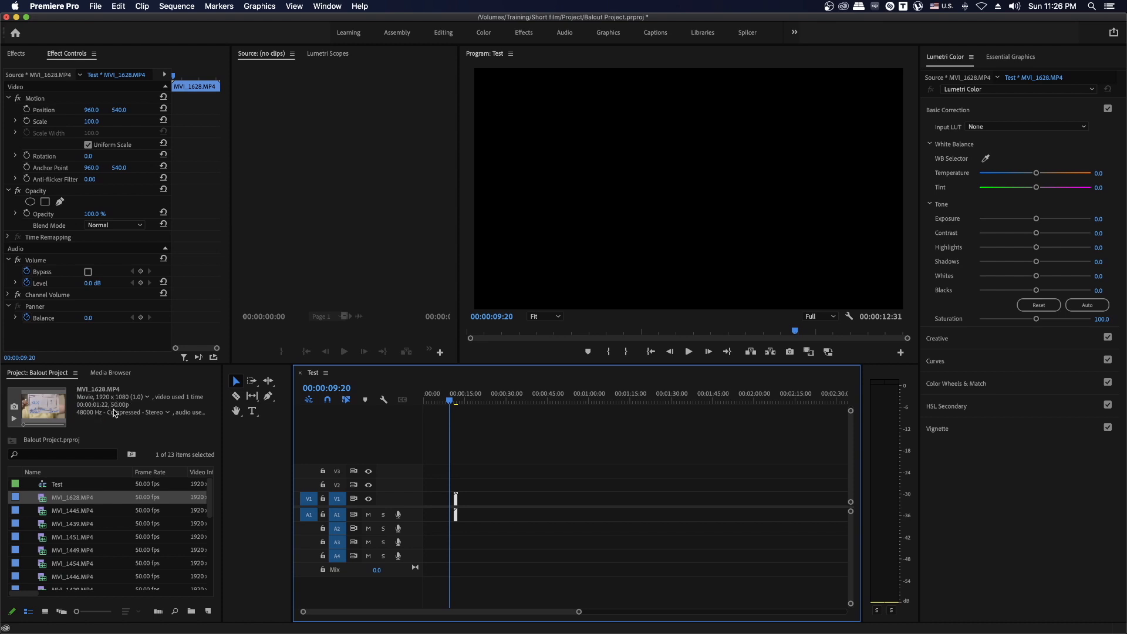
# - Maximize the project bin and open its metadata display options with the Premiere Pro Project Metadata group expanded
pyautogui.click(126, 422)
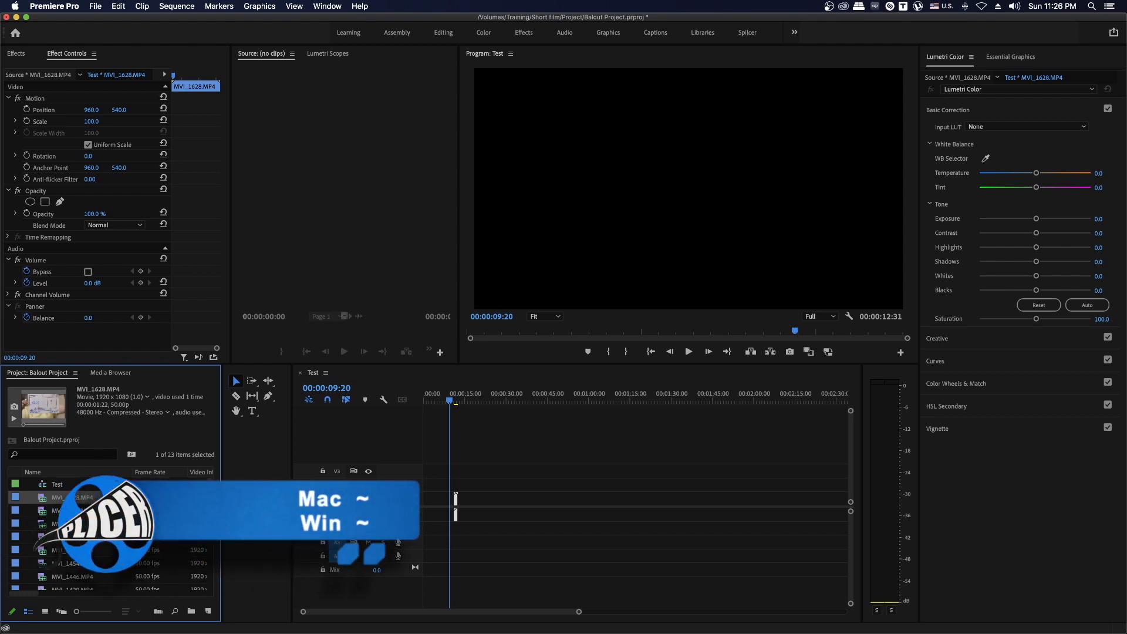
pyautogui.press('`')
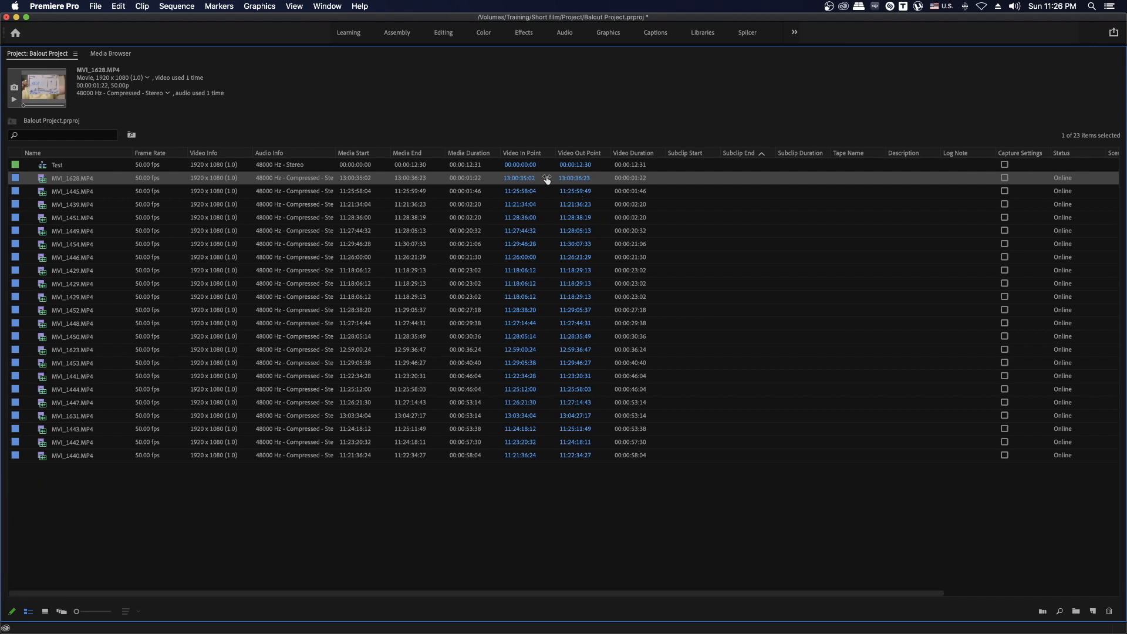
pyautogui.rightClick(713, 155)
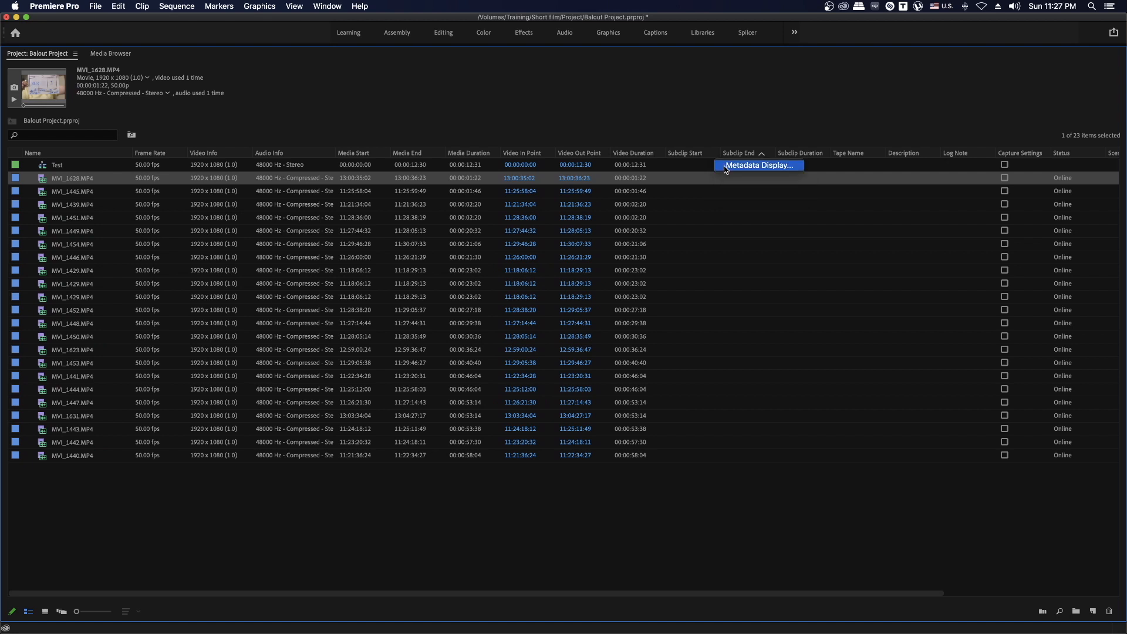
pyautogui.click(725, 166)
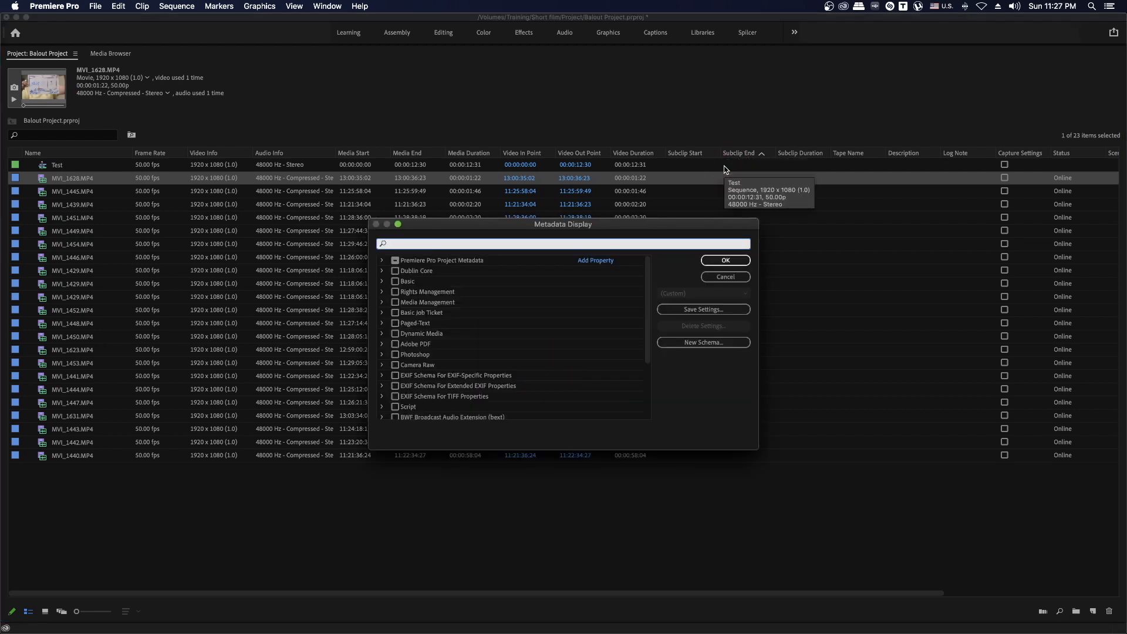
pyautogui.click(382, 260)
# - Hide the Subclip Start, Subclip End and Subclip Duration columns and restore the normal workspace layout
pyautogui.scroll(-5, 410, 321)
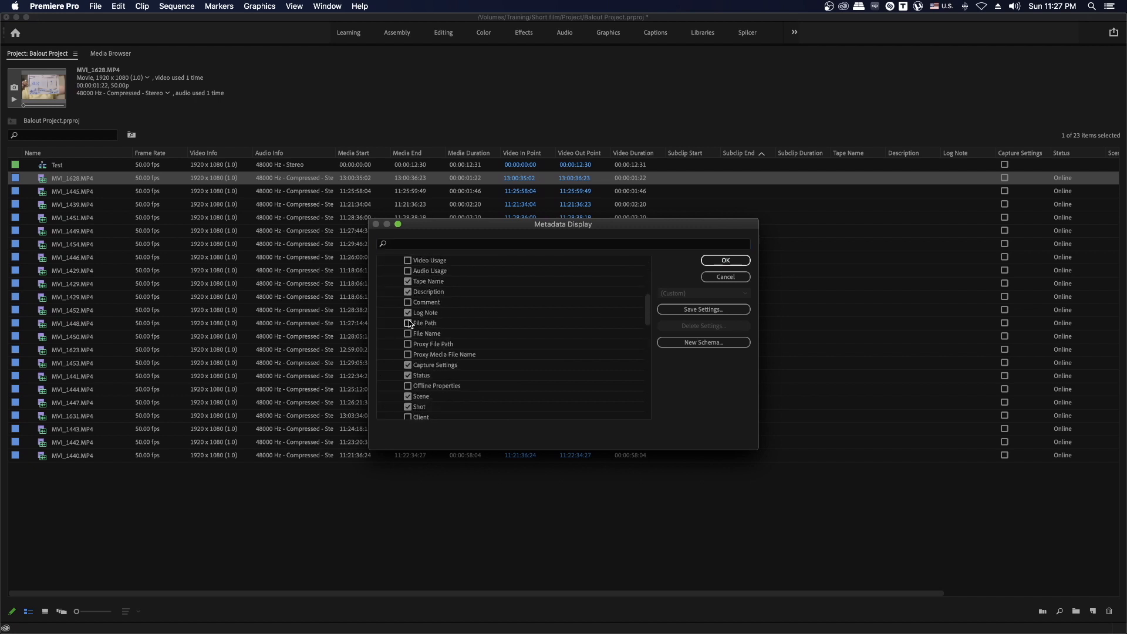
pyautogui.scroll(4, 408, 319)
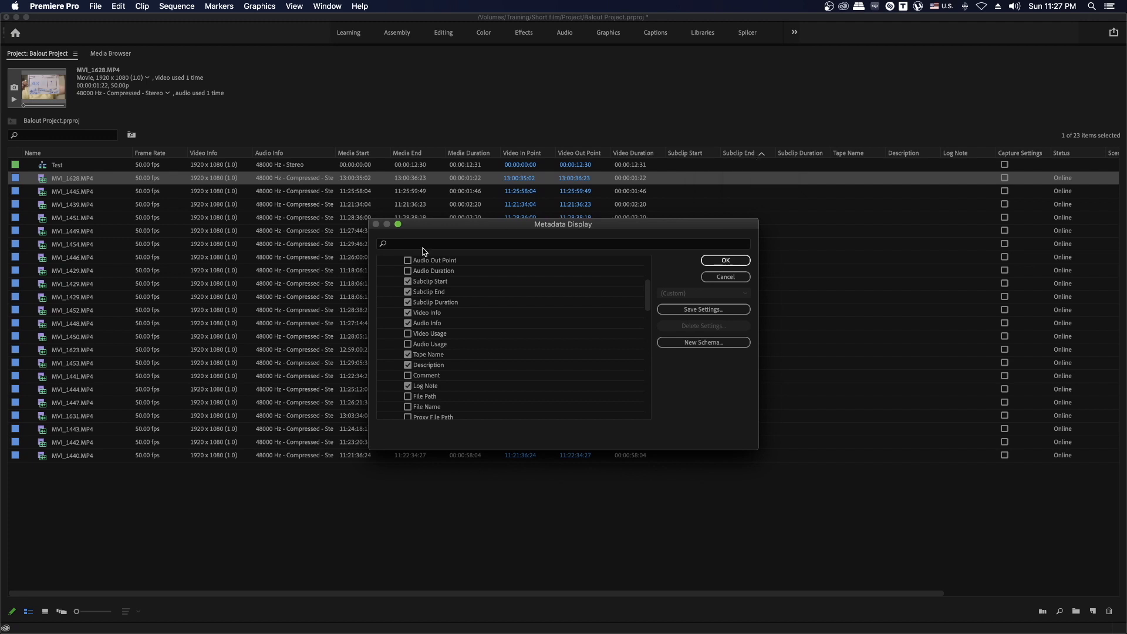
pyautogui.click(409, 281)
pyautogui.click(409, 292)
pyautogui.click(409, 302)
pyautogui.click(733, 266)
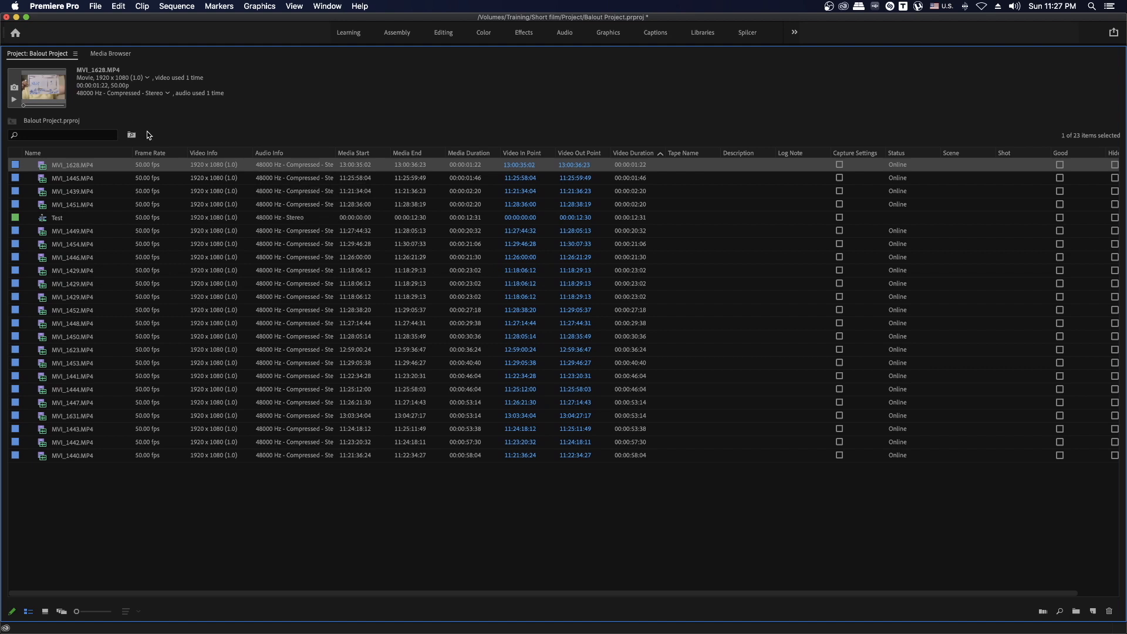
pyautogui.press('`')
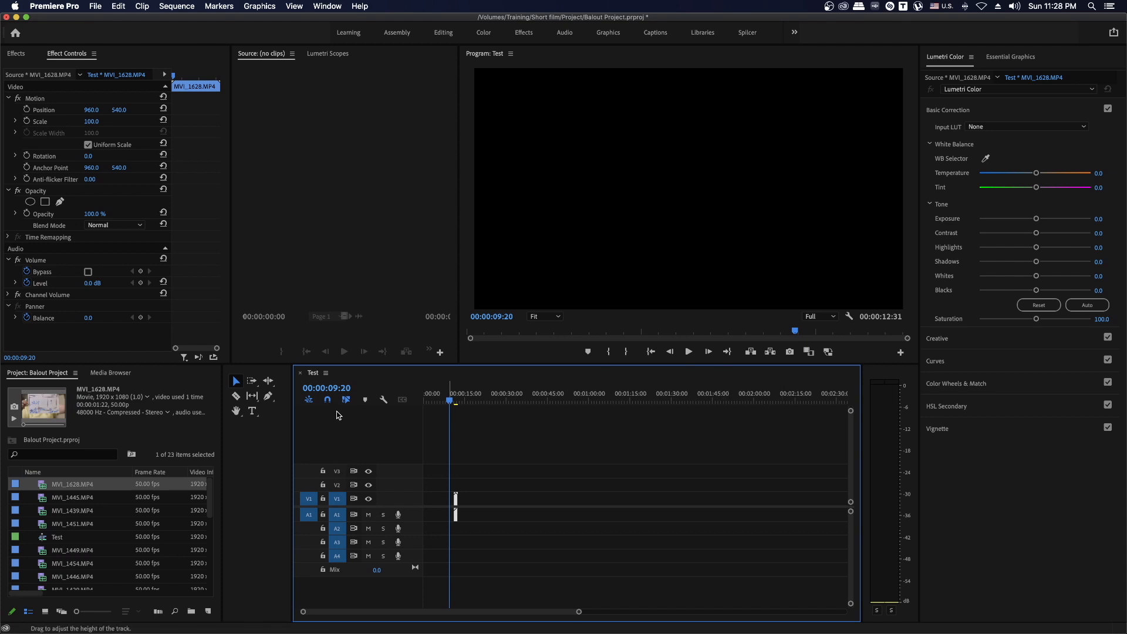
# - Open the sequence settings of the Test sequence for review
pyautogui.click(184, 7)
pyautogui.click(174, 21)
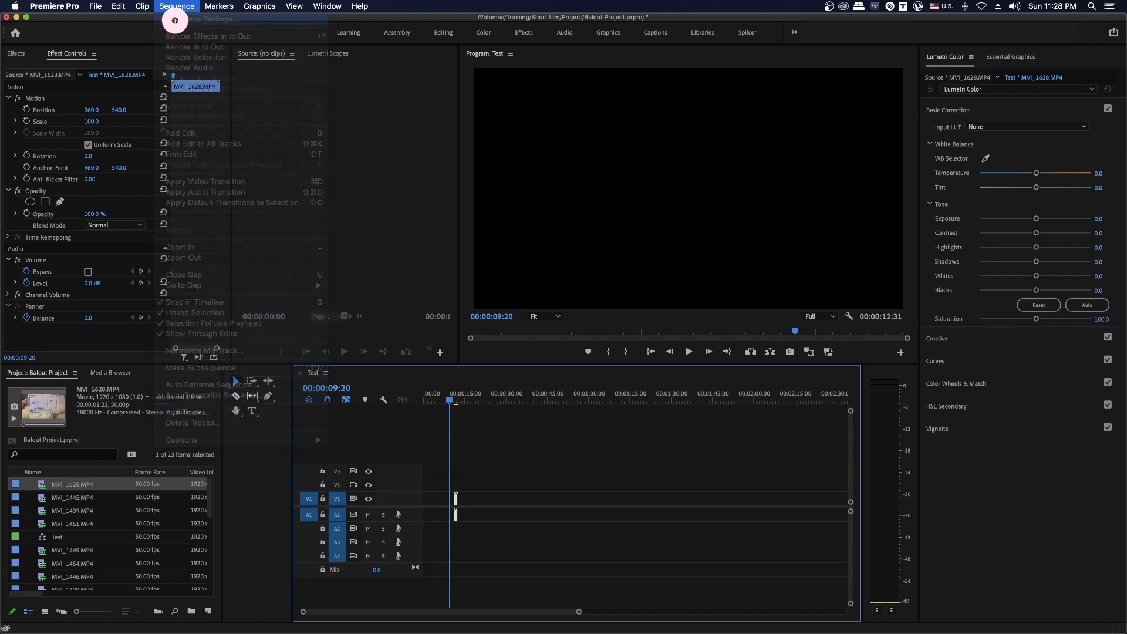
pyautogui.moveTo(508, 120); pyautogui.dragTo(387, 102)
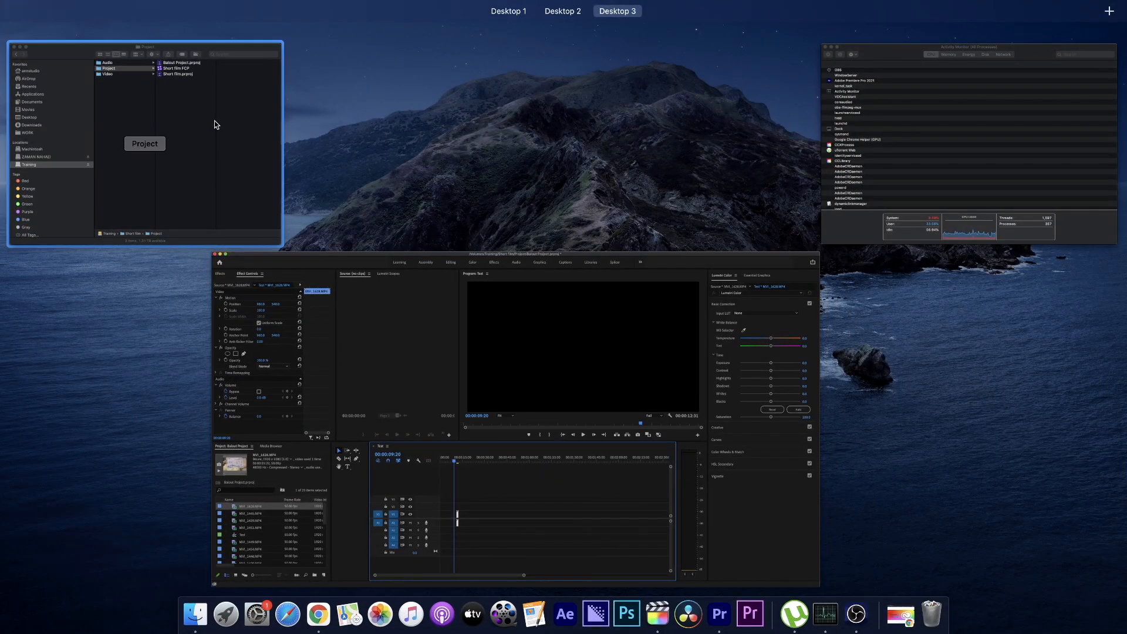
# - Switch to Finder and examine the package contents of Short film FCP in the Project folder, including its Day 01 folder
pyautogui.click(207, 116)
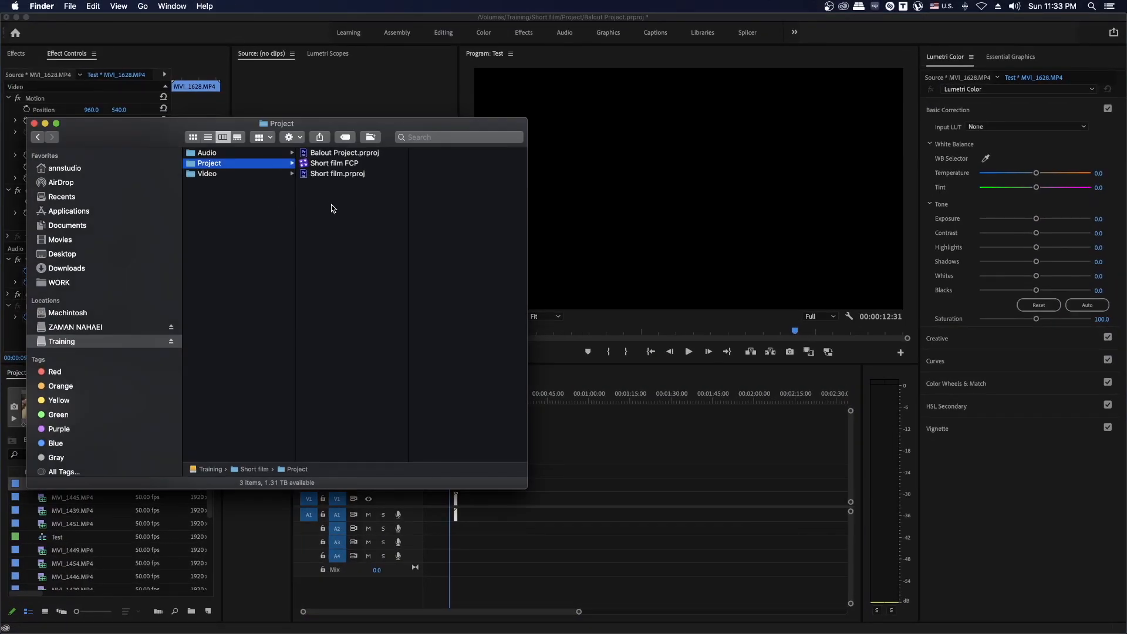
pyautogui.press('Right')
pyautogui.press('Return')
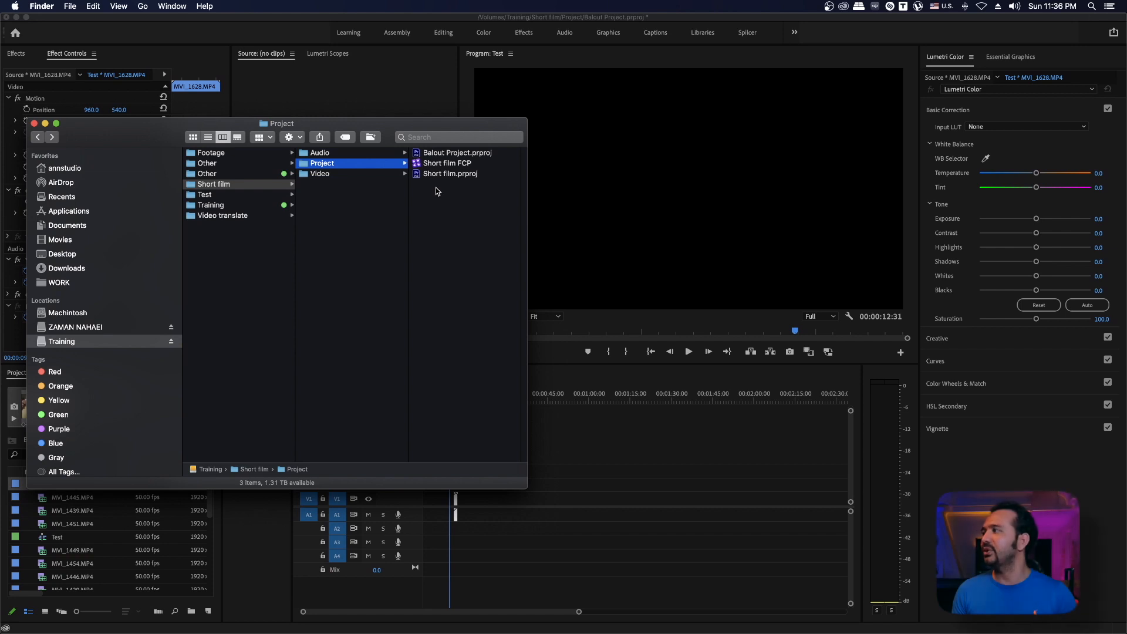
pyautogui.rightClick(426, 167)
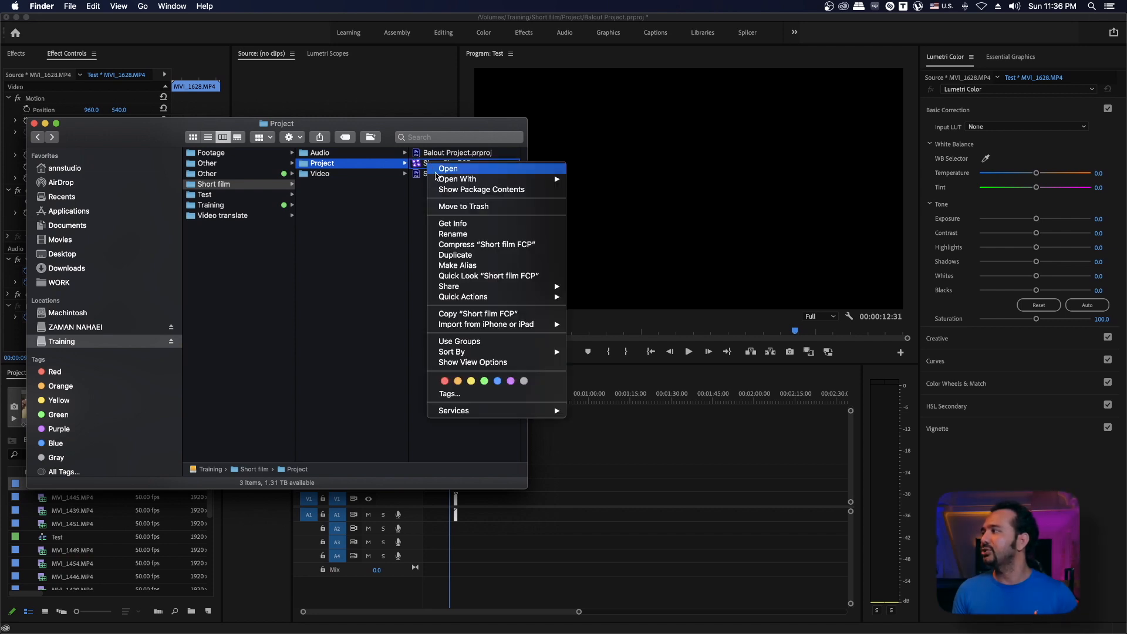
pyautogui.click(447, 184)
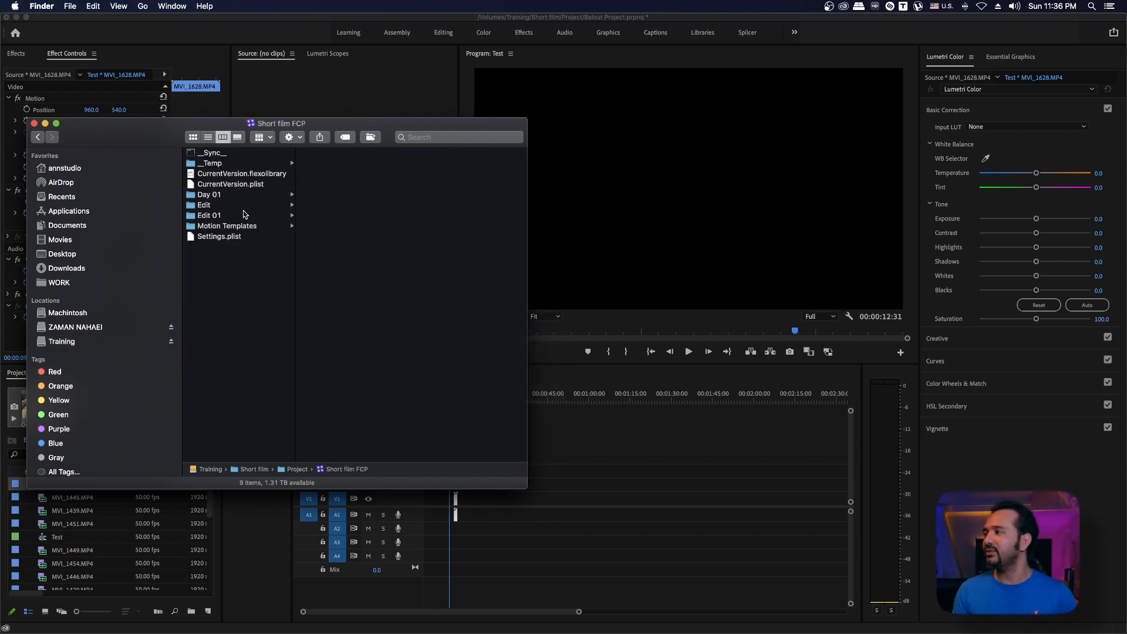
pyautogui.click(206, 197)
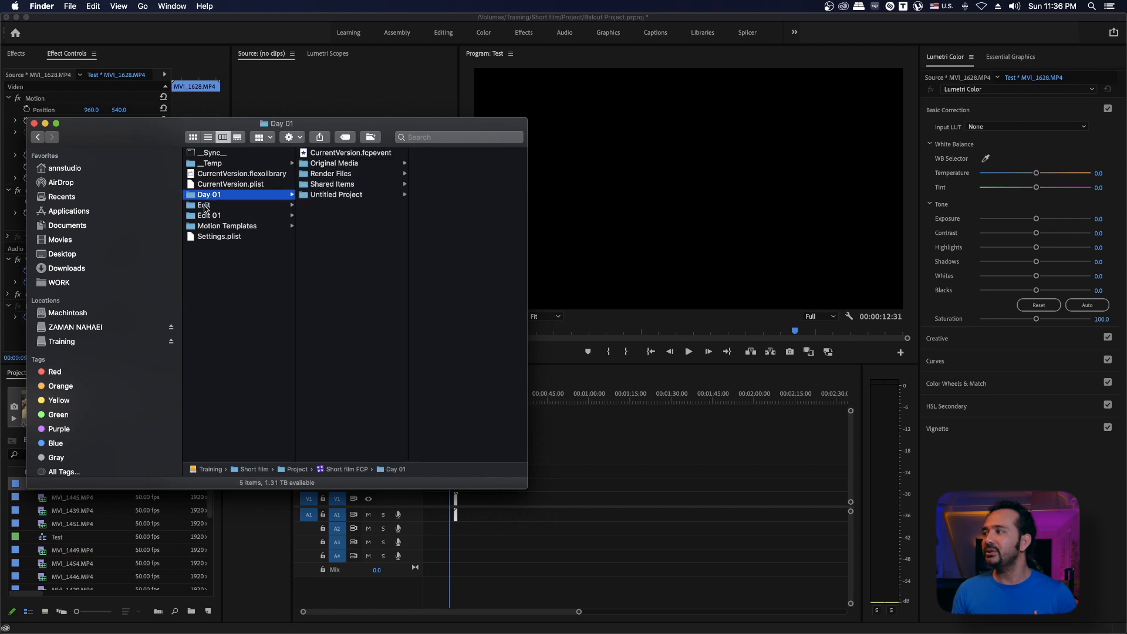
pyautogui.click(207, 206)
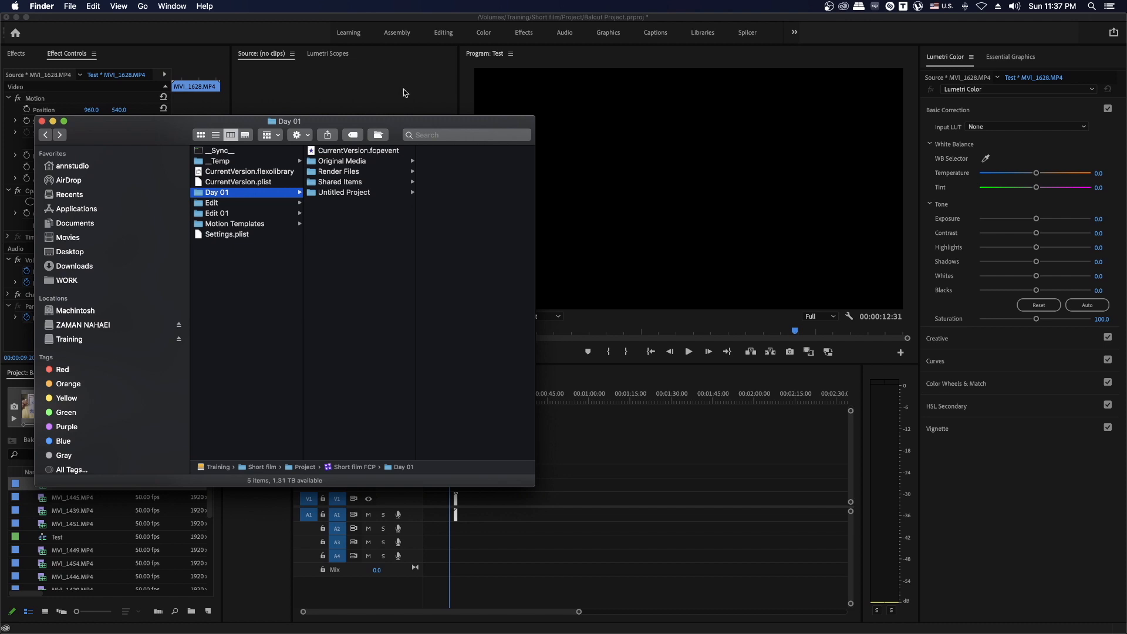
# - Switch back to Premiere Pro and set the project's ingest option to Copy and Create Proxies
pyautogui.click(403, 89)
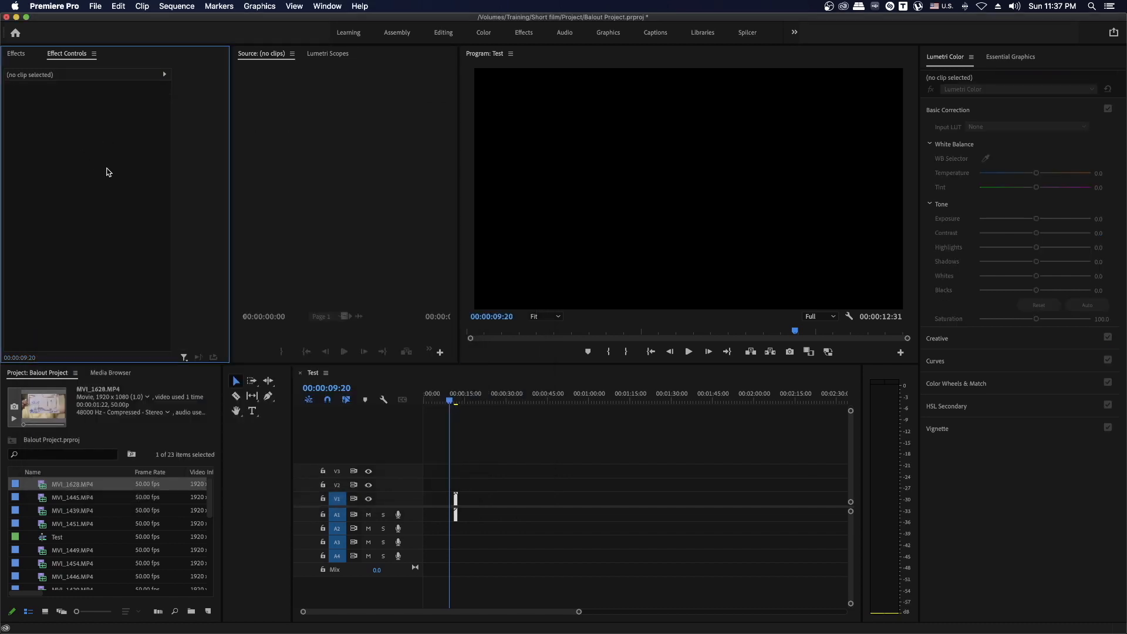
pyautogui.click(95, 6)
pyautogui.moveTo(194, 334)
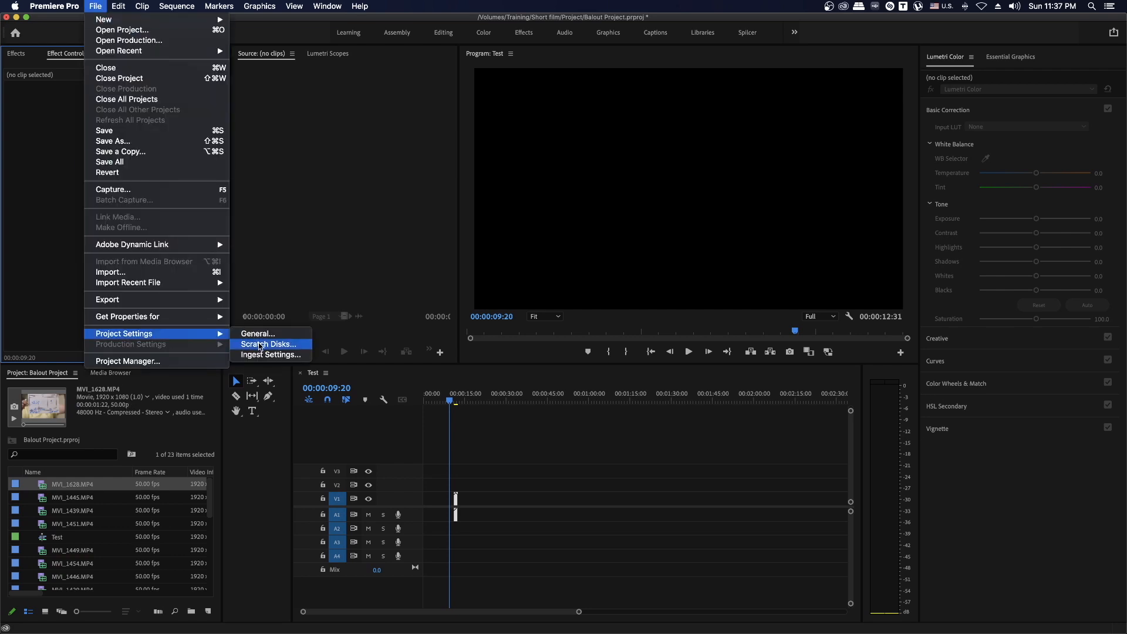
pyautogui.click(261, 355)
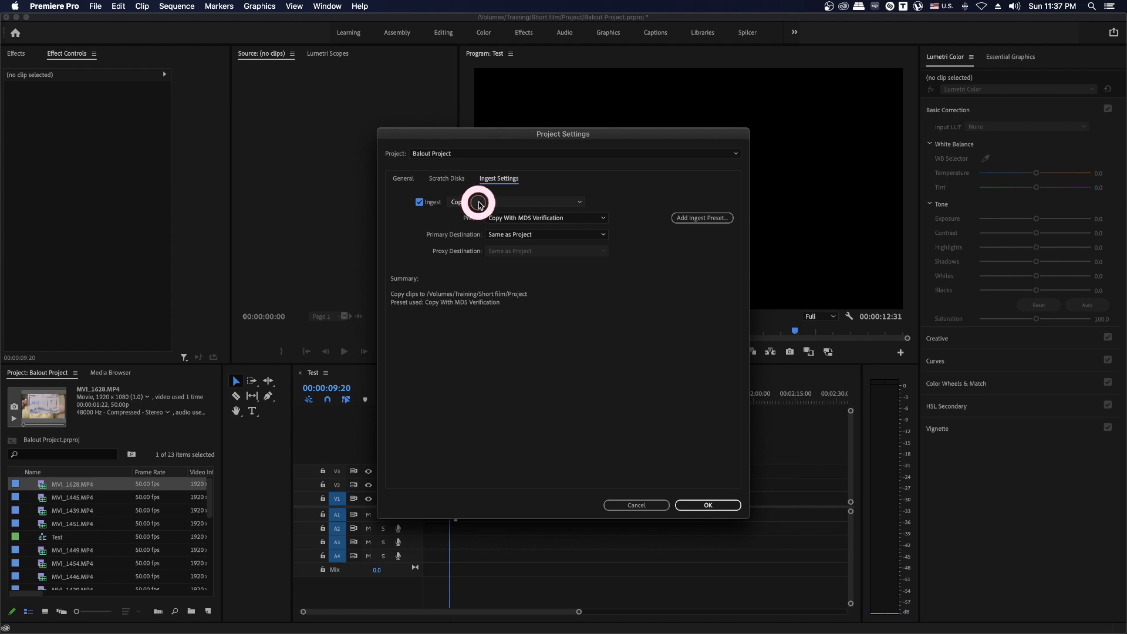
pyautogui.click(479, 204)
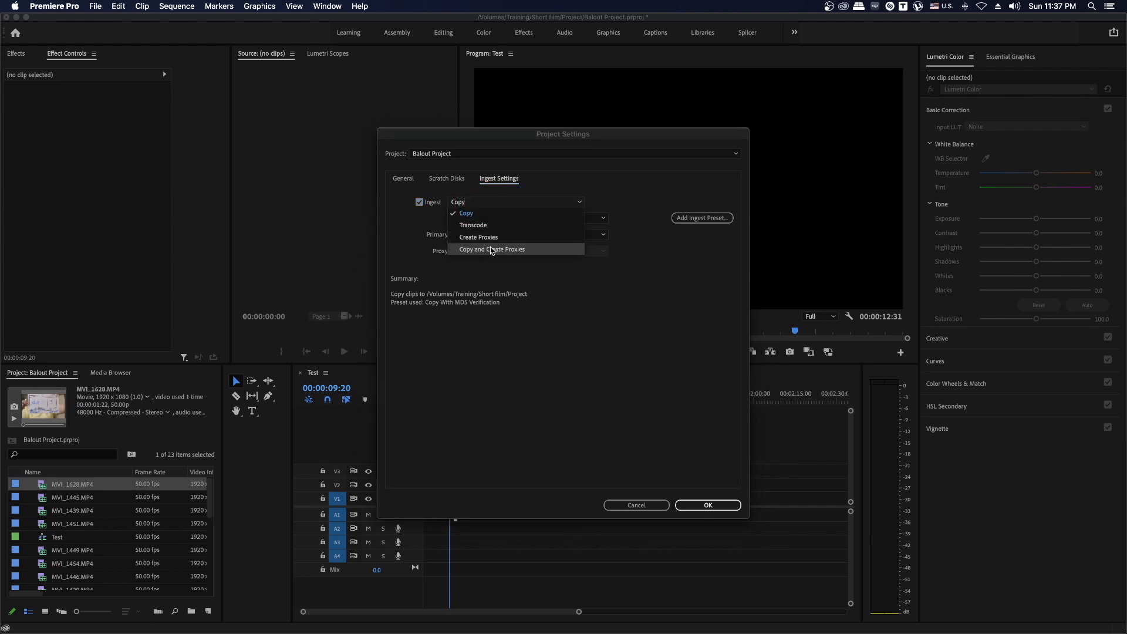
pyautogui.click(465, 250)
# - Create a folder named Proxy cc on the Training drive, use it as the proxy destination and apply the project settings
pyautogui.click(517, 251)
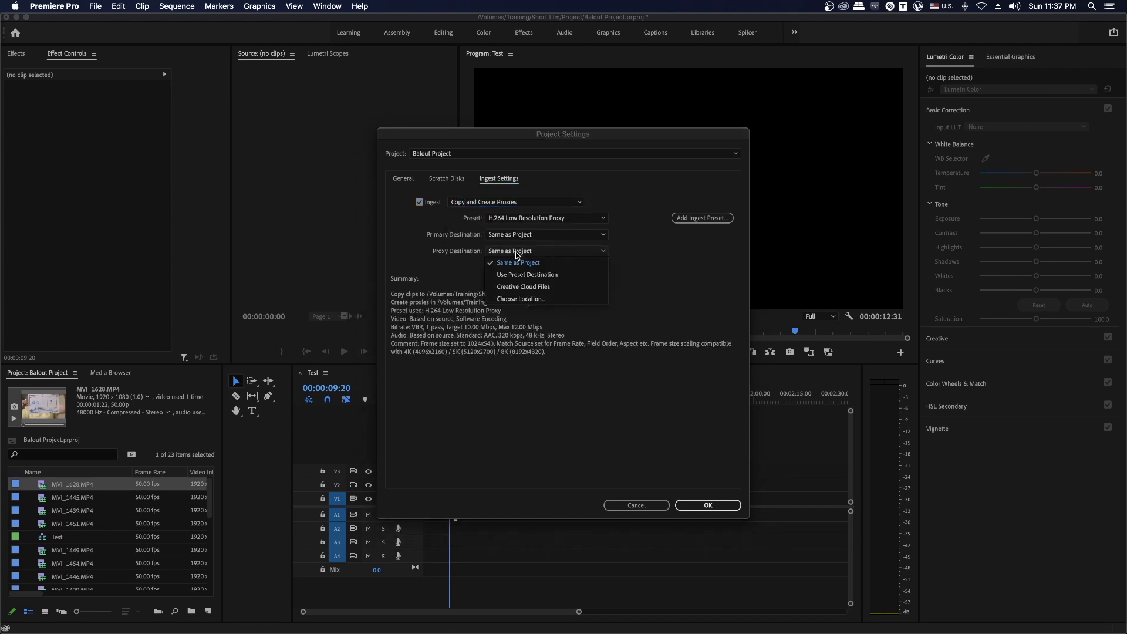
pyautogui.click(516, 302)
pyautogui.click(469, 367)
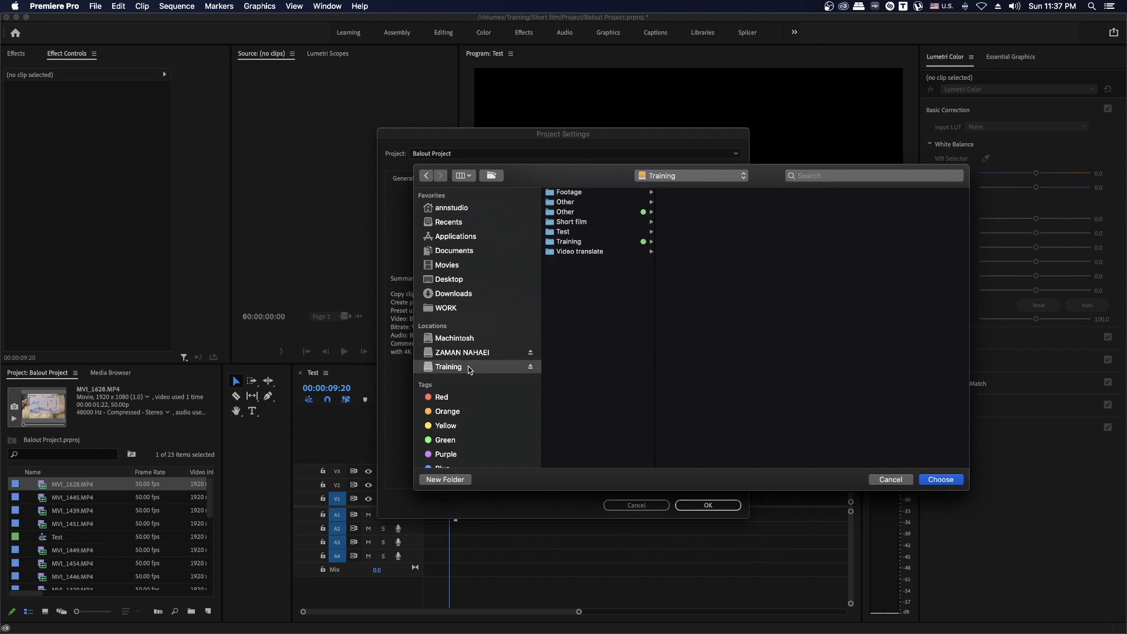
pyautogui.click(444, 479)
pyautogui.write('Proxy')
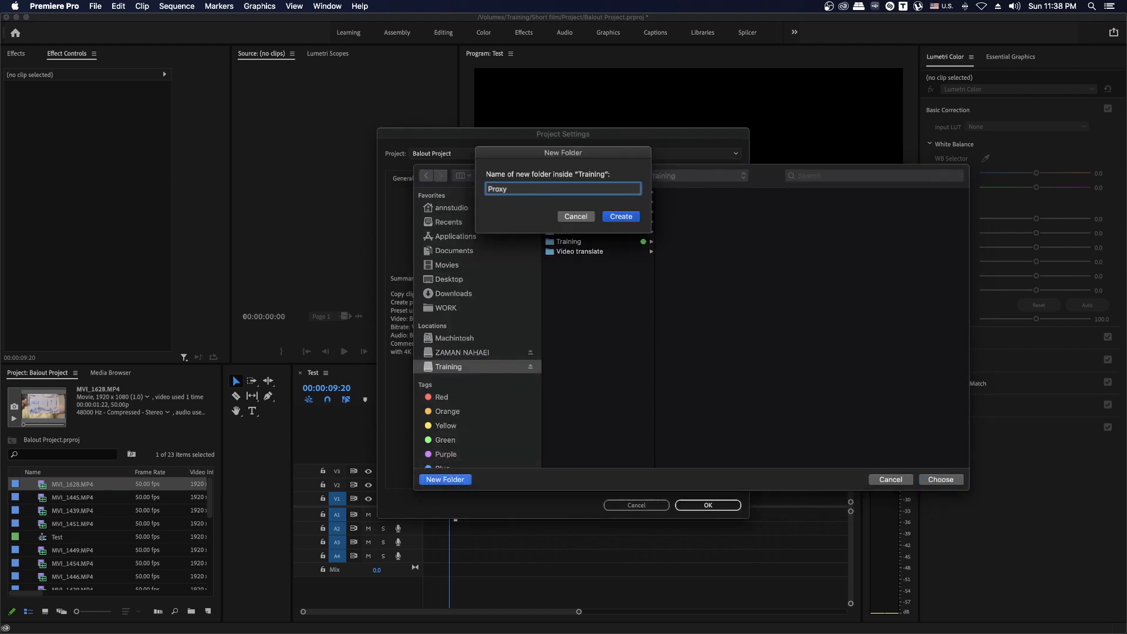
pyautogui.write(' cc')
pyautogui.press('Return')
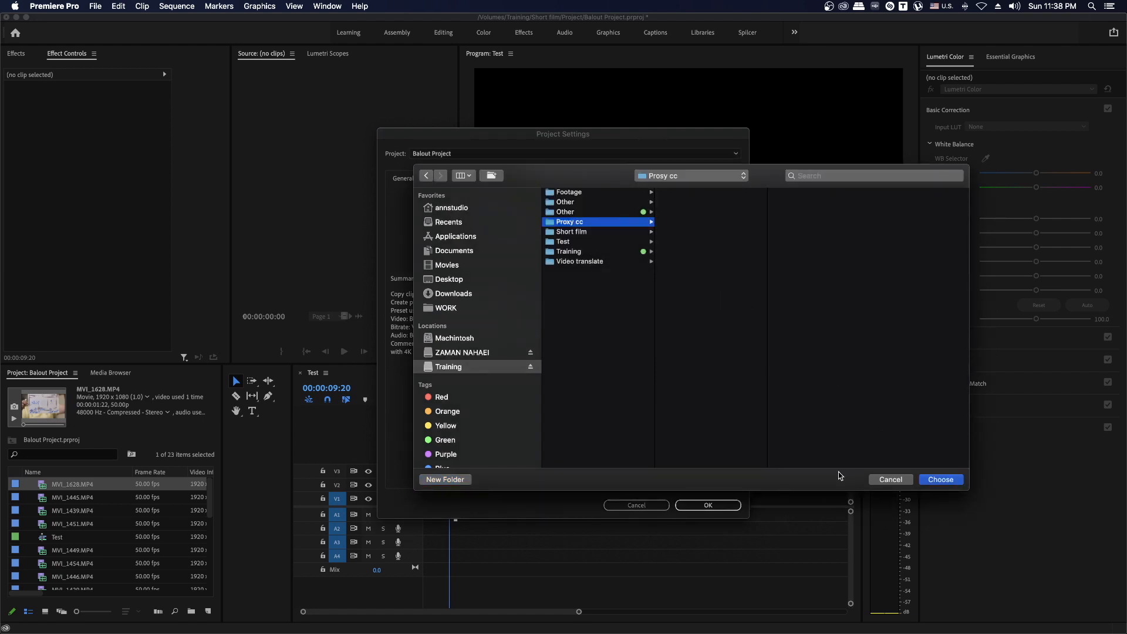
pyautogui.click(942, 482)
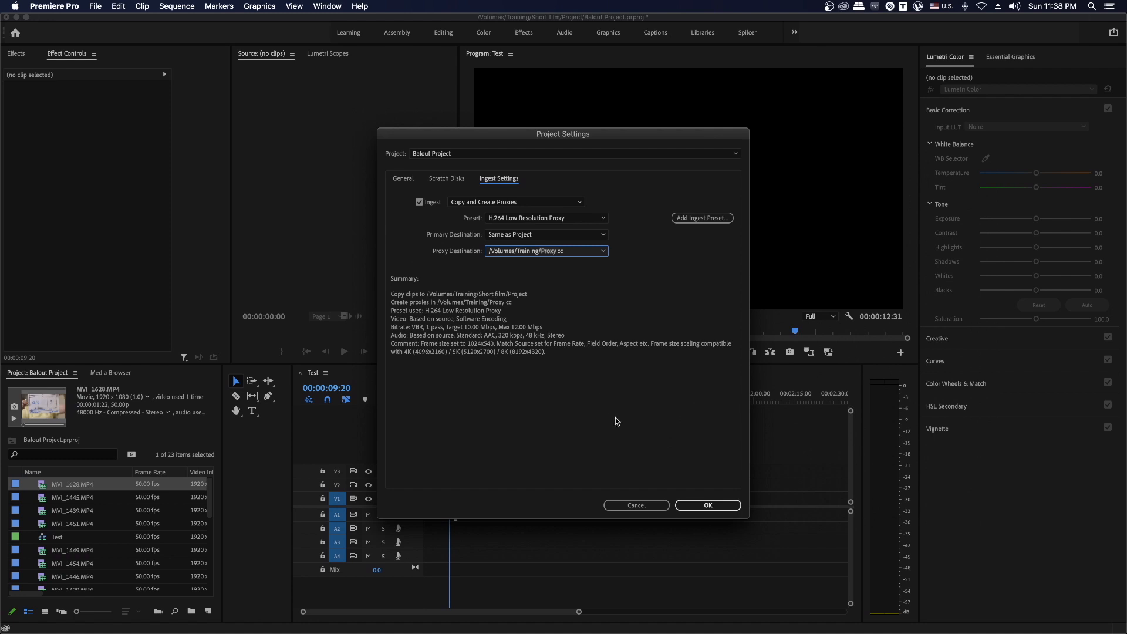
pyautogui.click(706, 505)
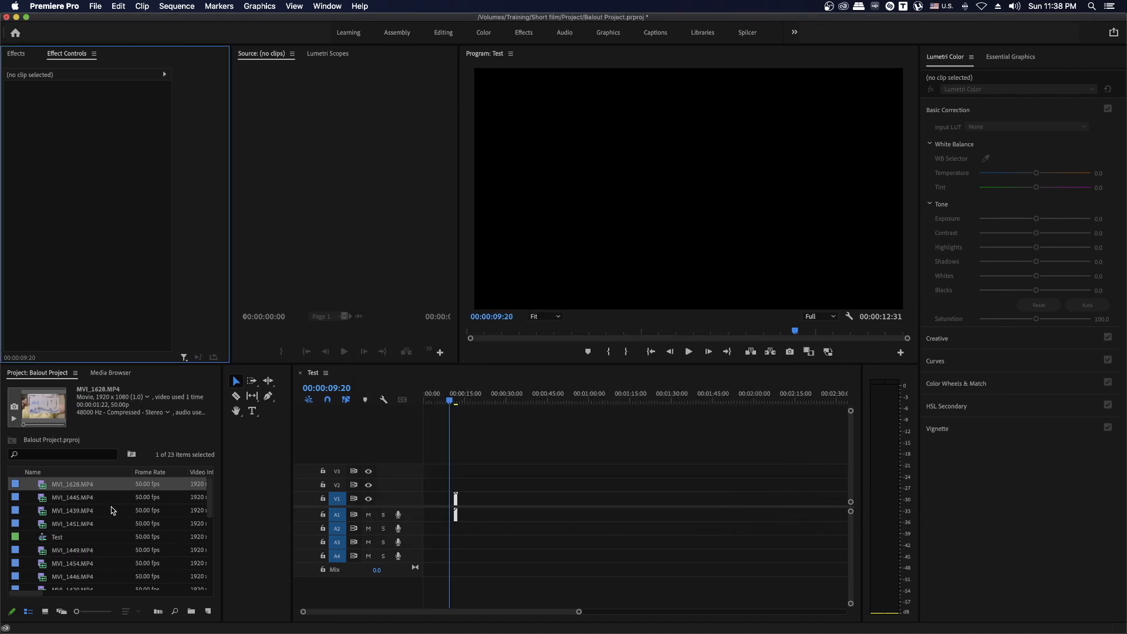
# - Import the clips MVI_1428.MP4 through MVI_1438.MP4 from the Short film folder's Video/98-03-22/DCIM/119_0612 subfolder
pyautogui.click(95, 7)
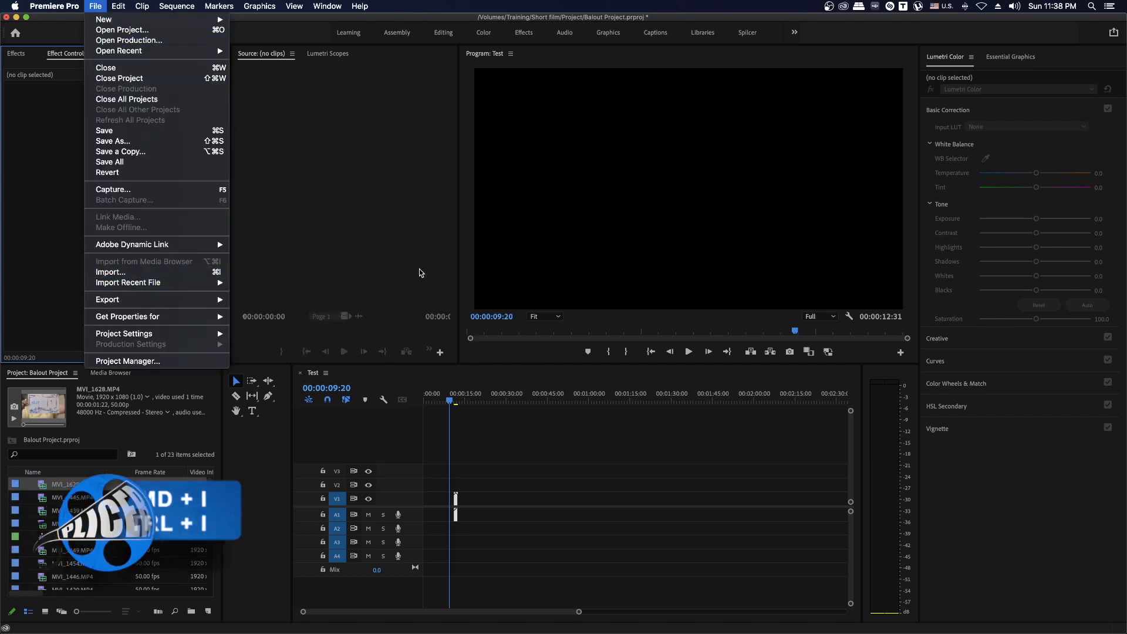
pyautogui.press('Escape')
pyautogui.press('super+i')
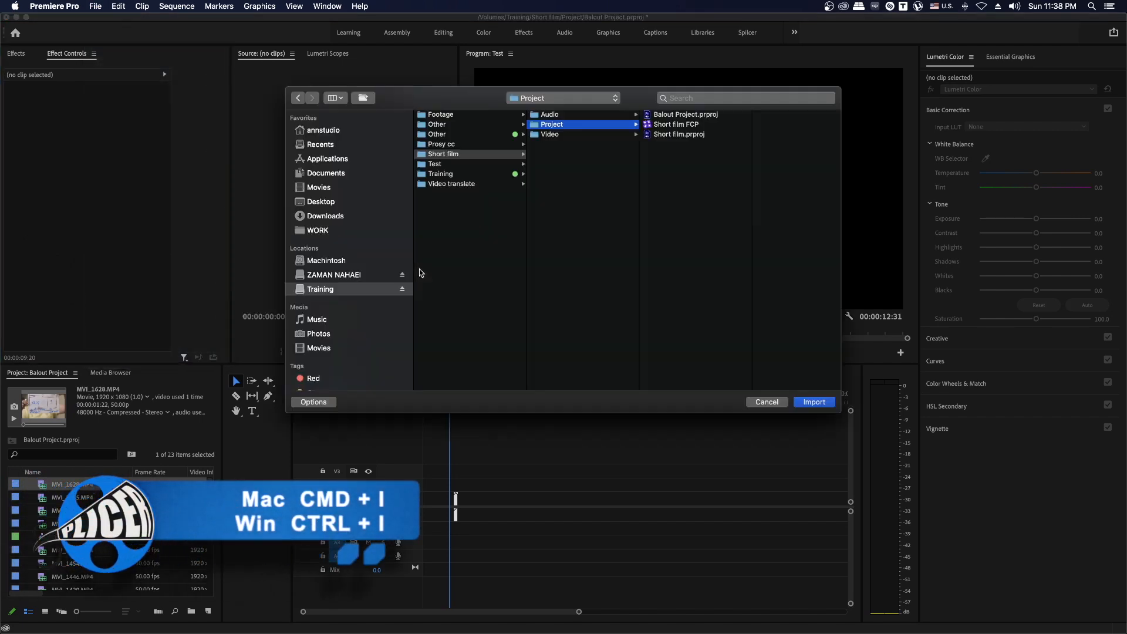
pyautogui.click(549, 134)
pyautogui.click(669, 113)
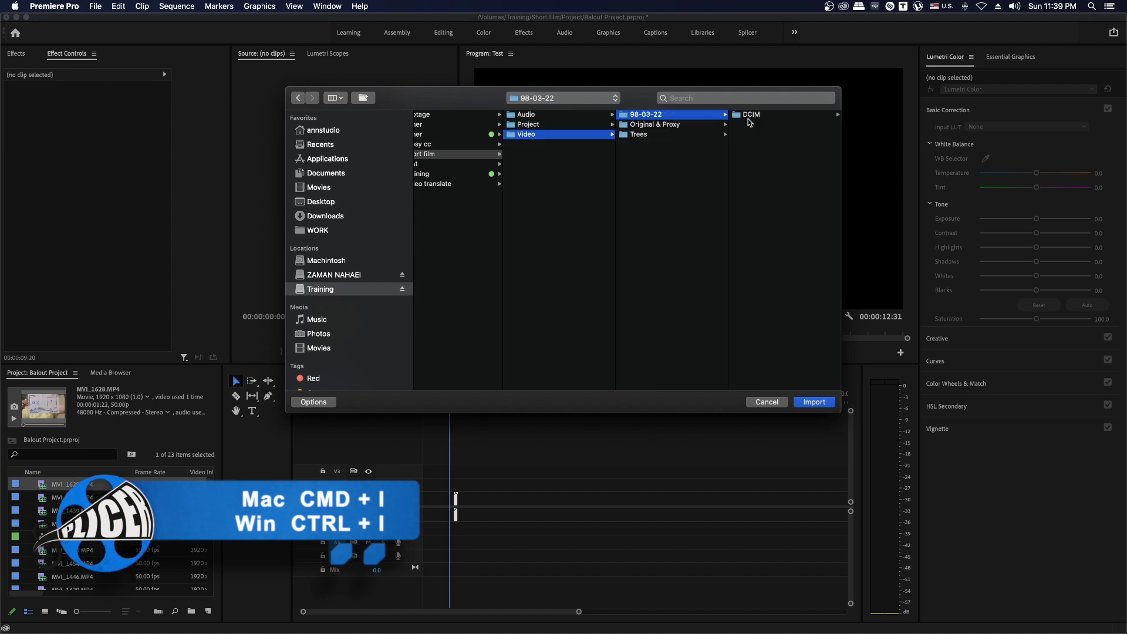
pyautogui.click(749, 114)
pyautogui.click(750, 115)
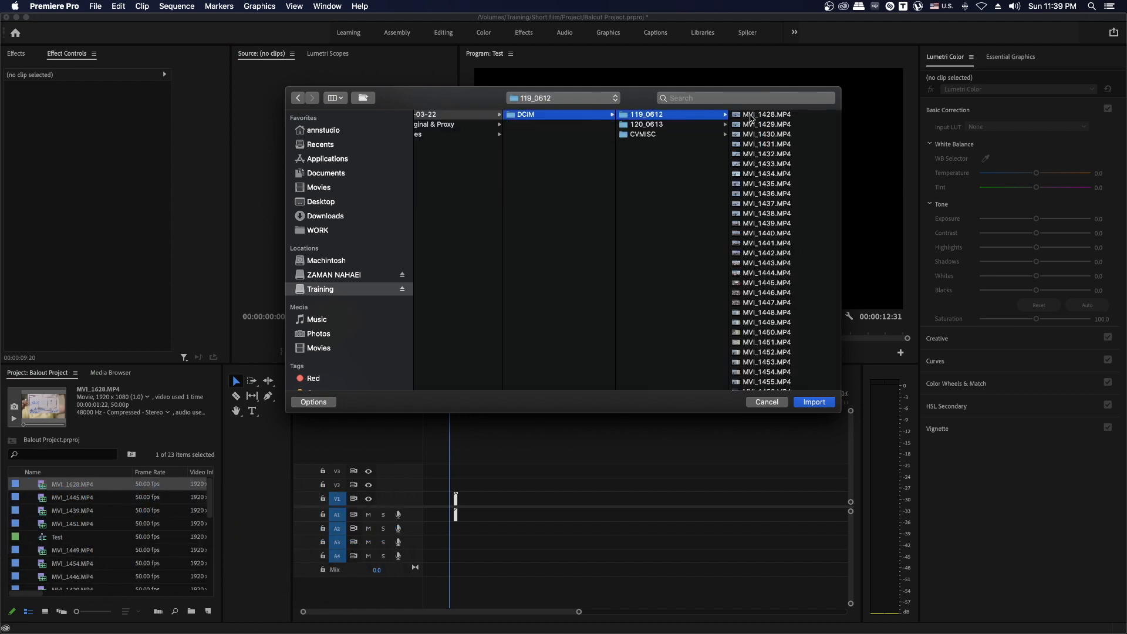
pyautogui.moveTo(806, 119); pyautogui.dragTo(795, 214)
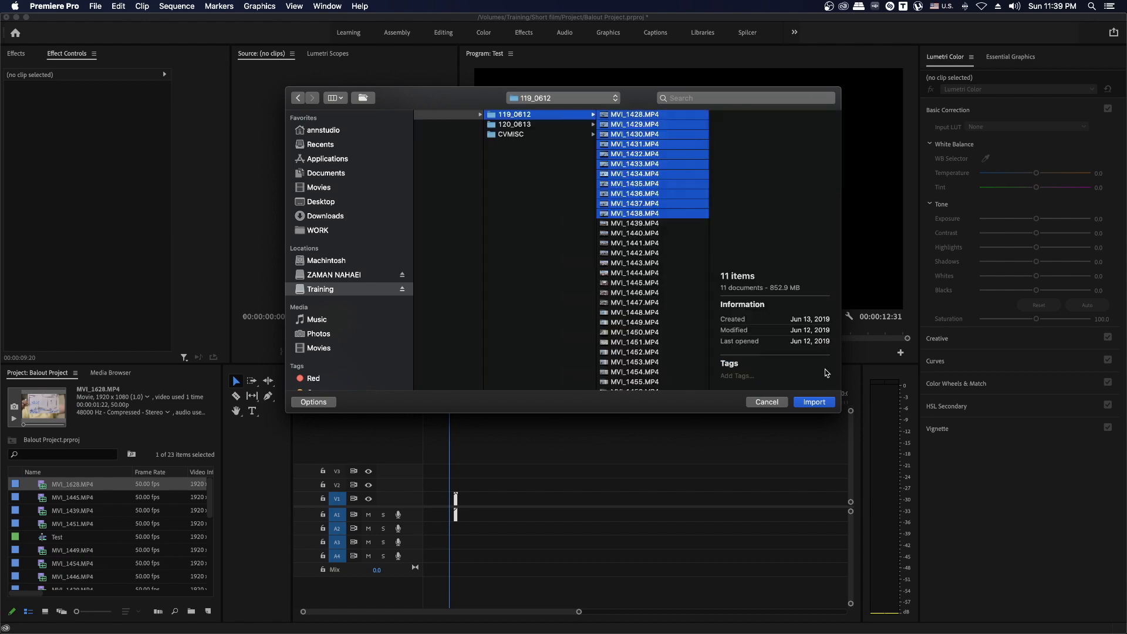
pyautogui.click(815, 402)
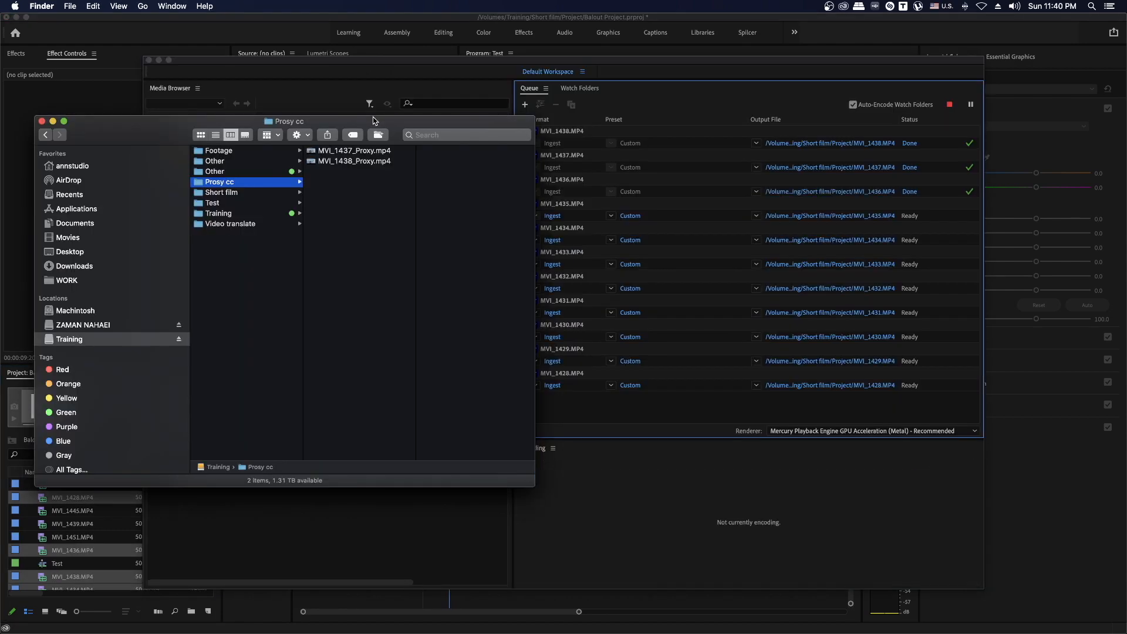
# - Switch to Activity Monitor and examine the CPU load while the proxies are encoding
pyautogui.hotkey('ctrl', 'Up')
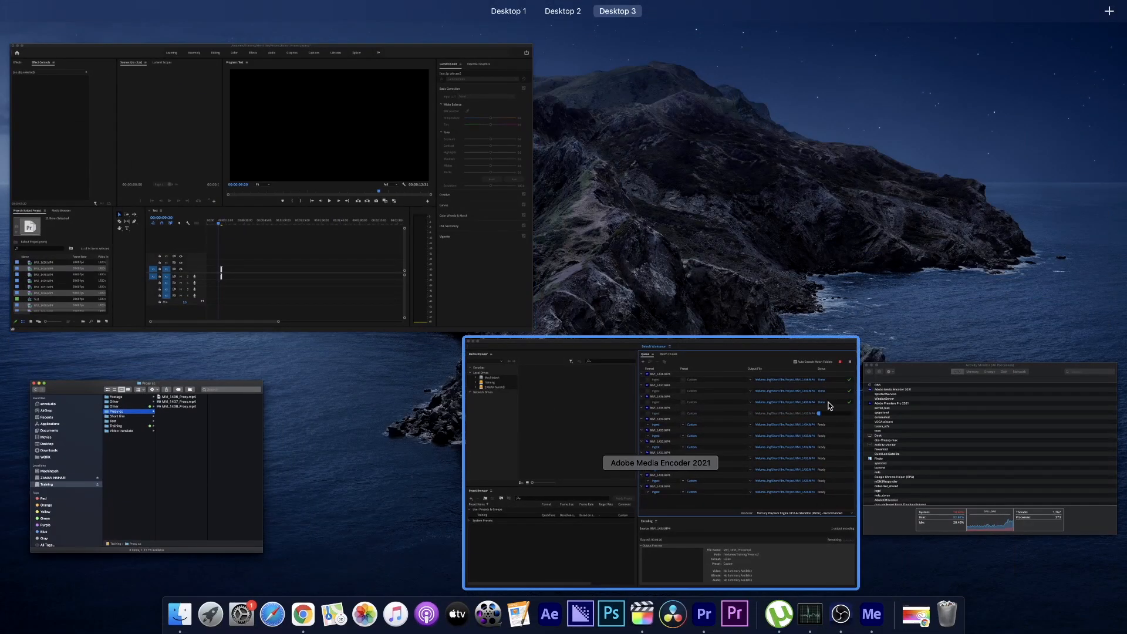
pyautogui.click(871, 411)
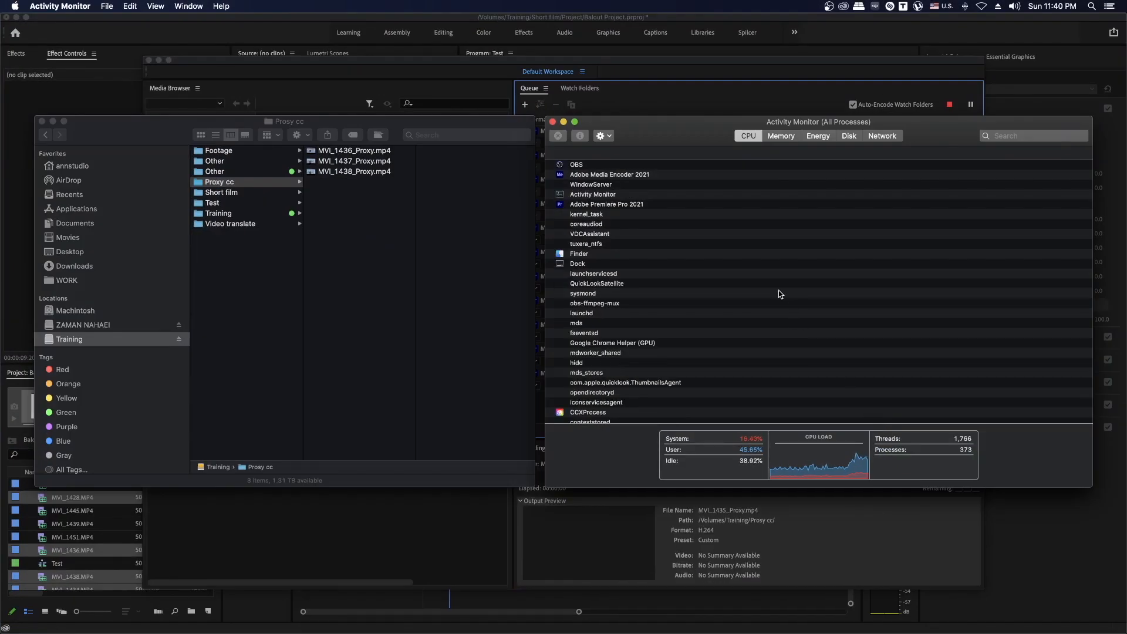